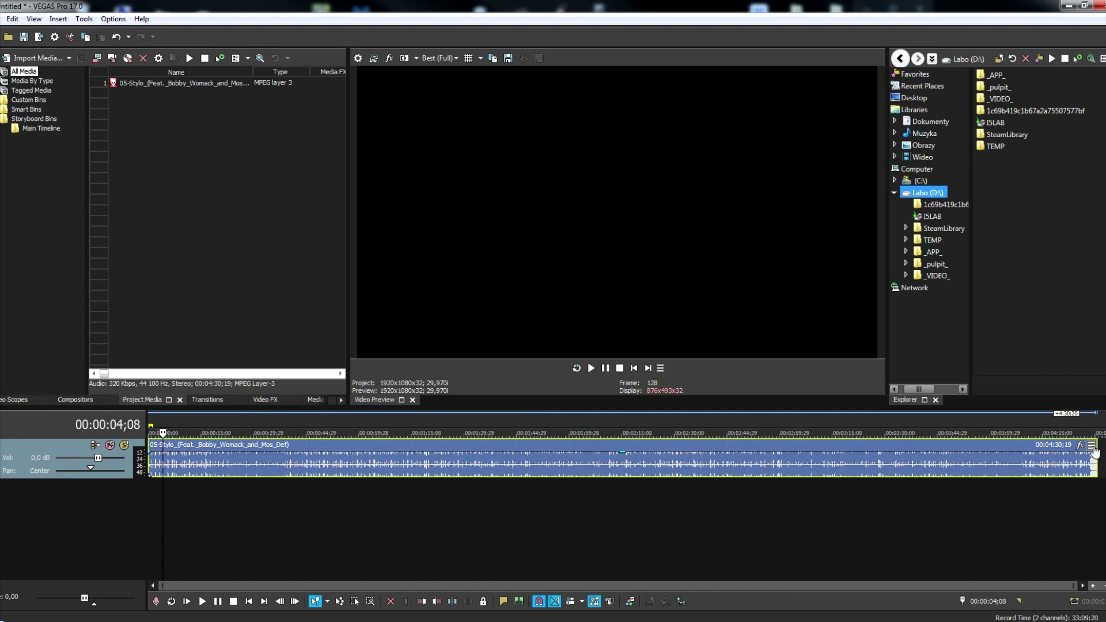
Trim the song clip's end to about 00:00:13;10 and lower its track volume to -0,9 dB during playback
drag(1091, 444, 196, 505)
drag(1075, 585, 242, 608)
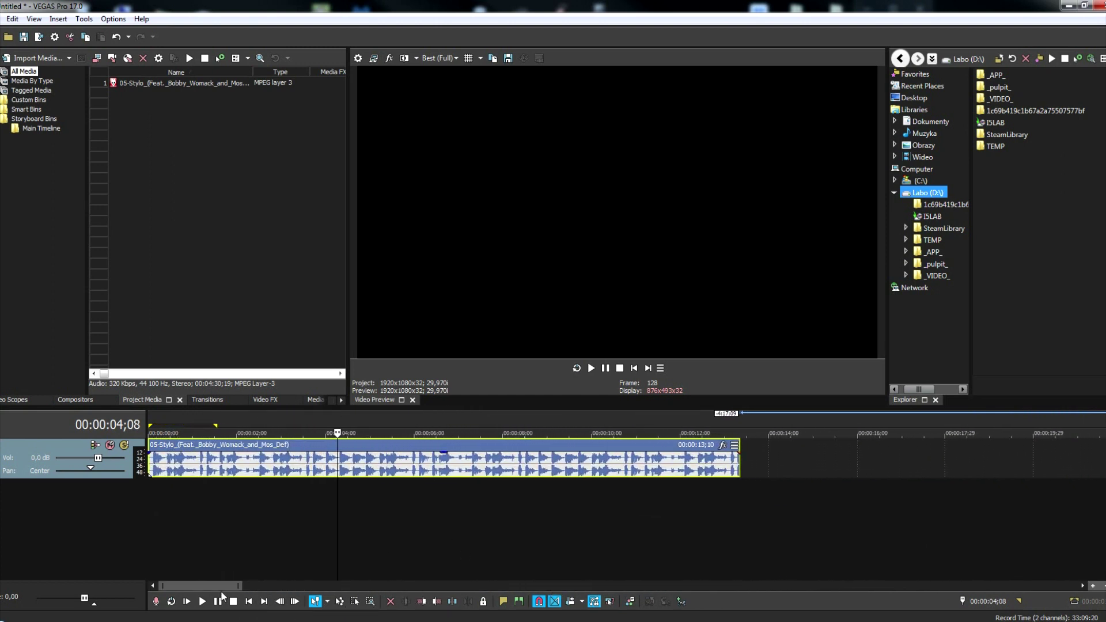
click(248, 601)
click(202, 601)
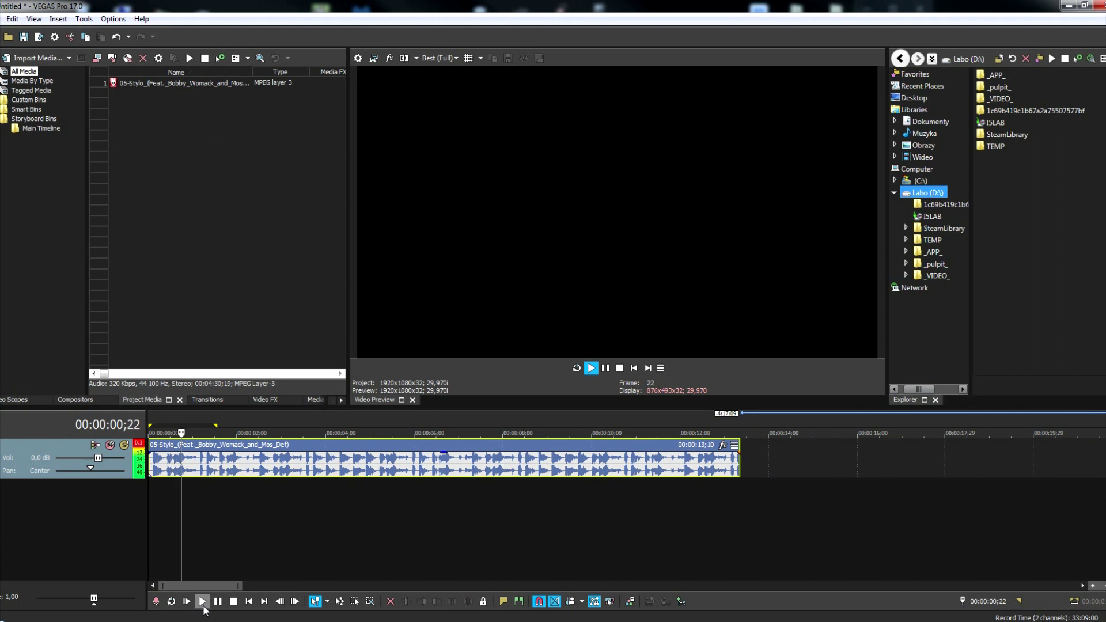
drag(98, 458, 93, 460)
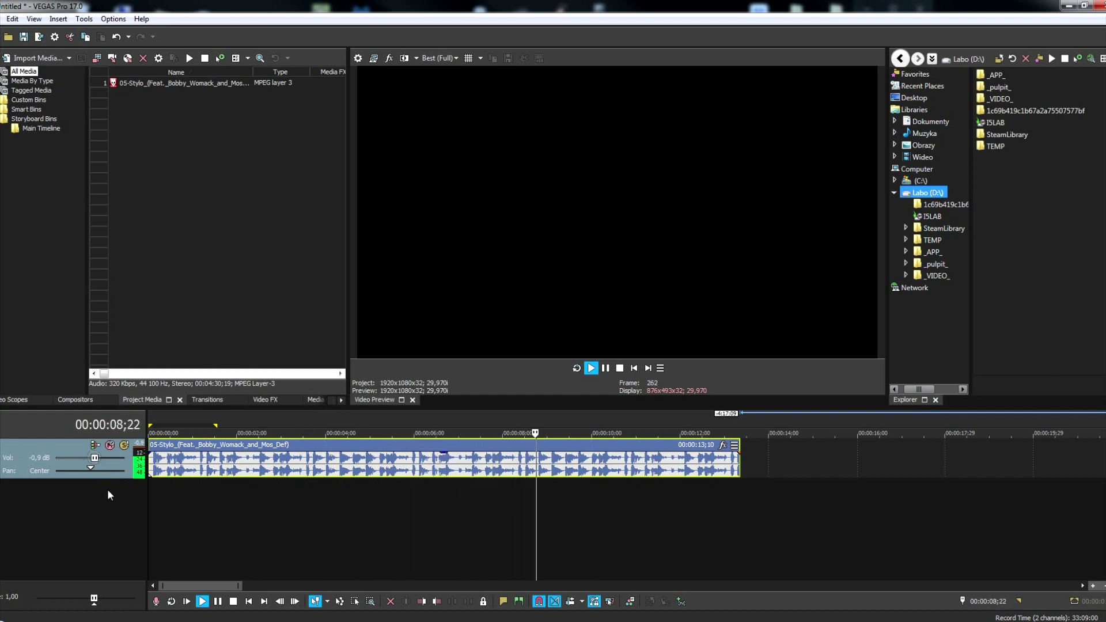
click(239, 600)
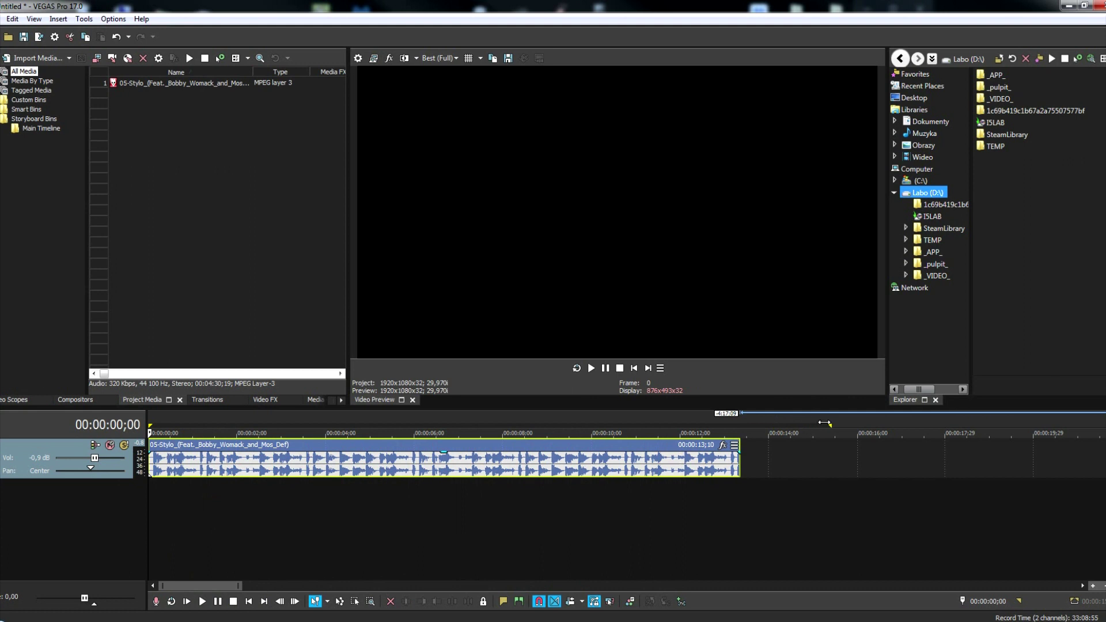
Add an empty audio track below the song and show the Arm For Record button in the audio track headers
right_click(58, 519)
click(66, 541)
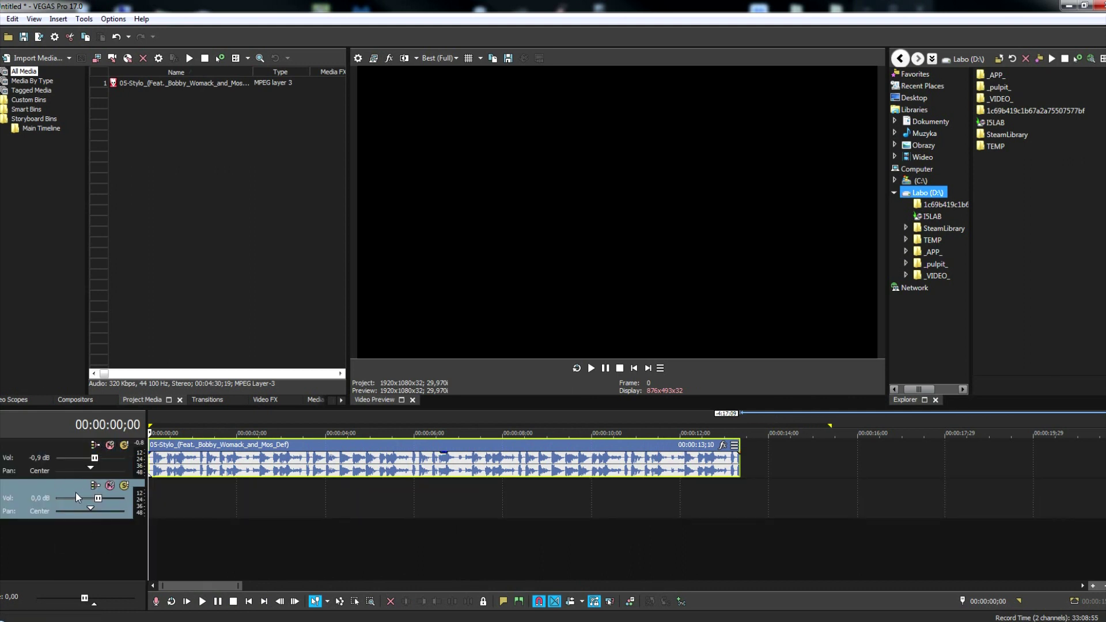
right_click(64, 495)
click(34, 611)
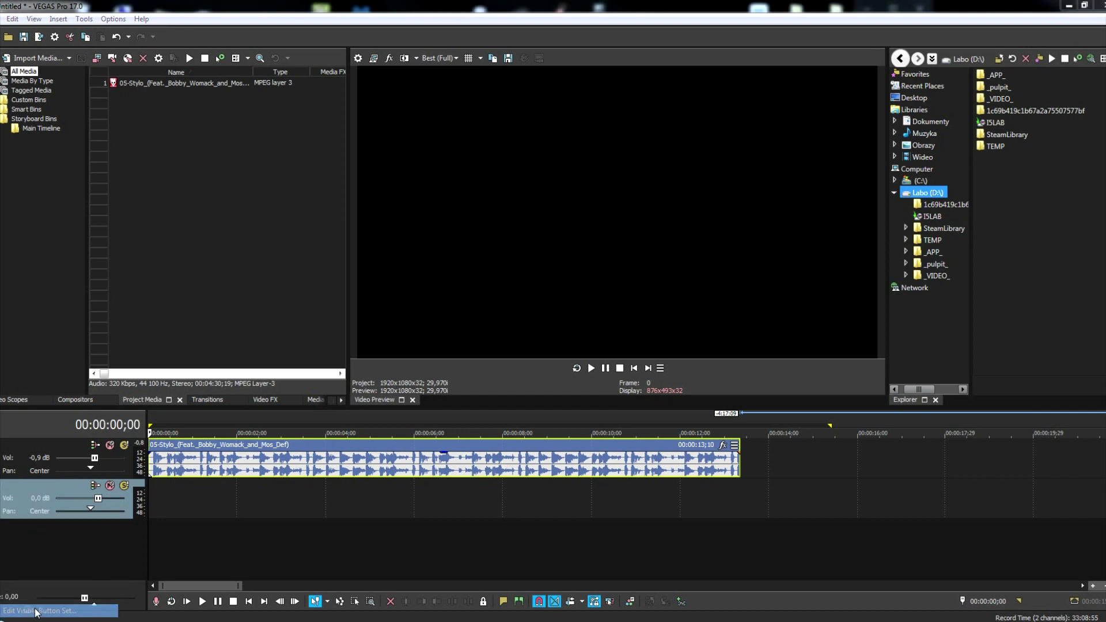
click(447, 306)
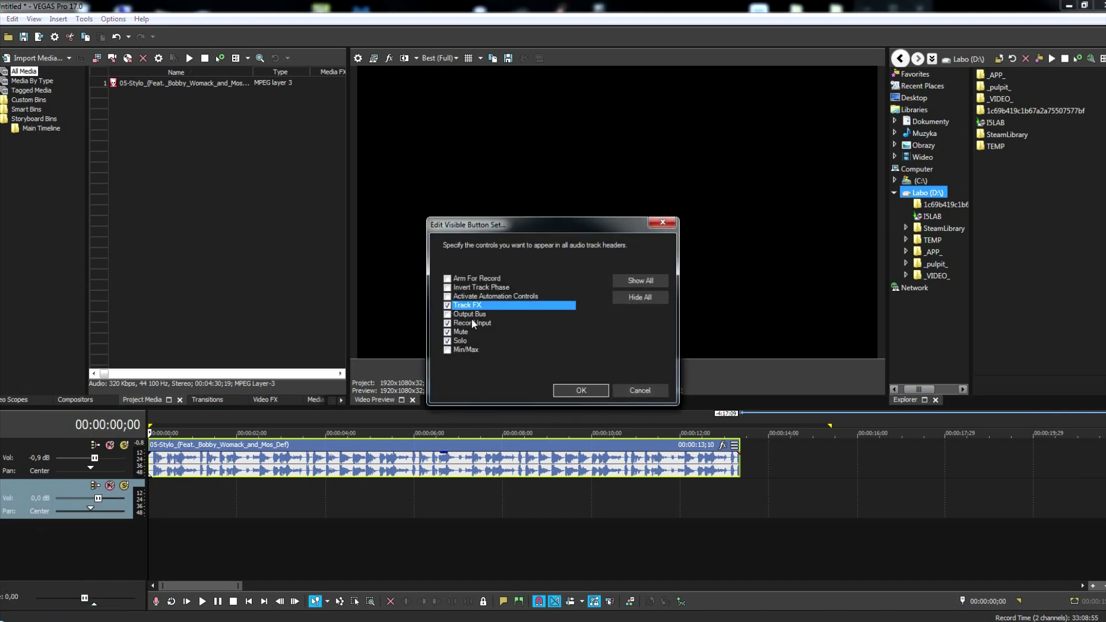
click(448, 278)
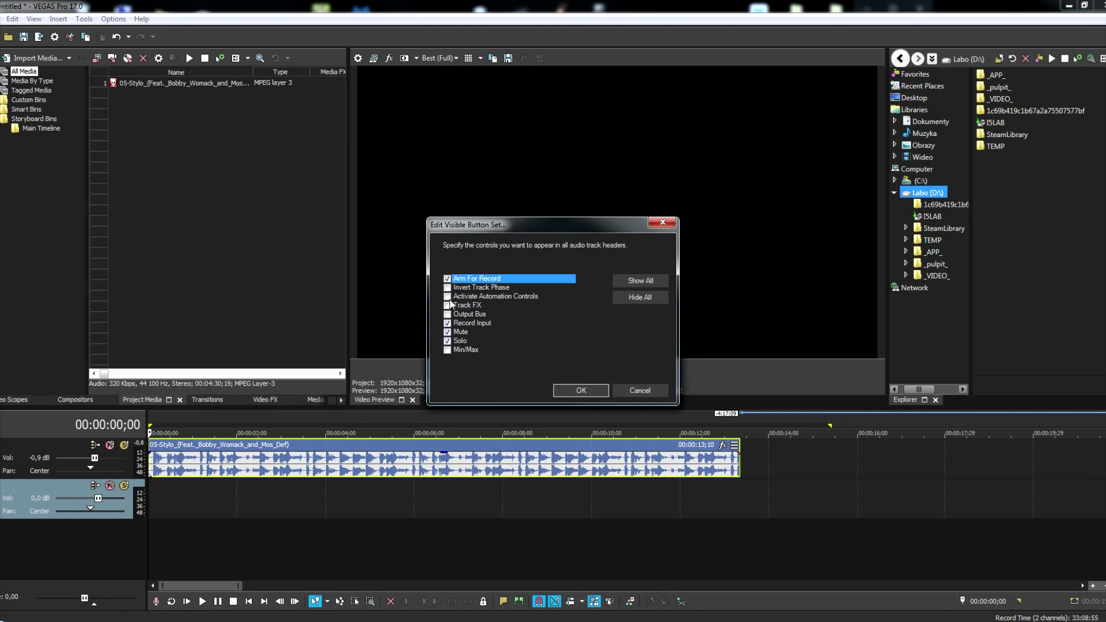
click(581, 390)
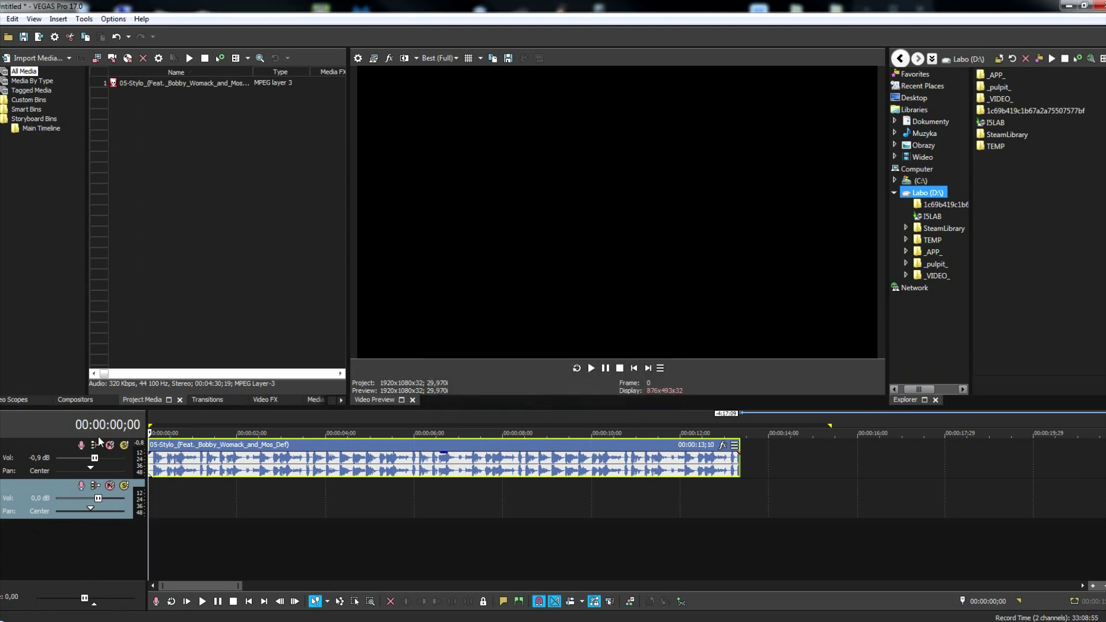
Show the Track FX button in the headers of all audio tracks
right_click(6, 454)
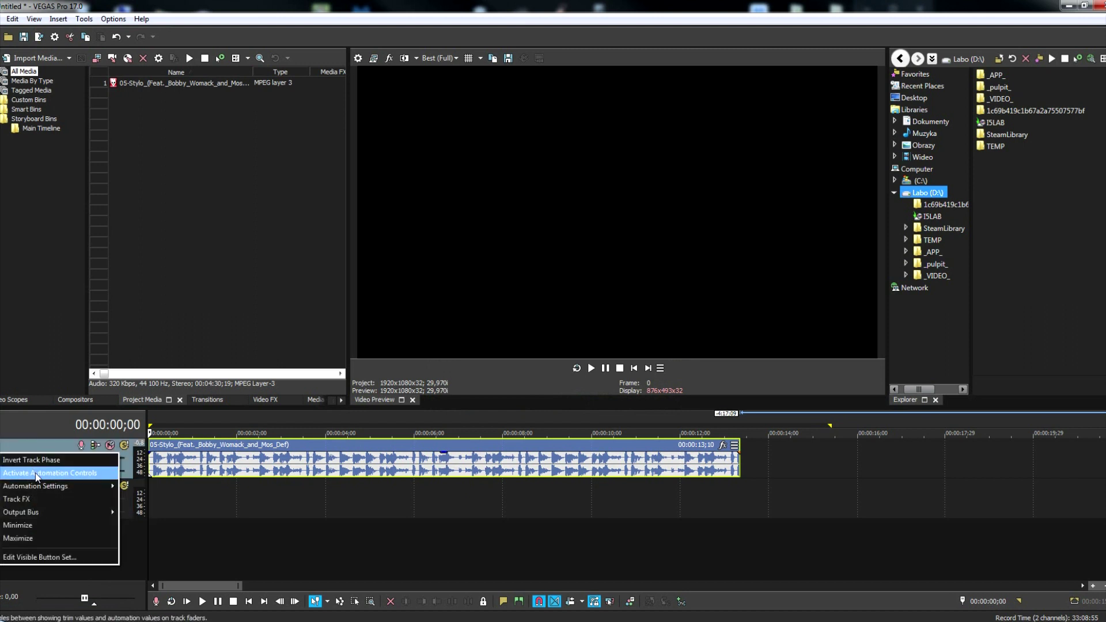
click(40, 557)
click(447, 305)
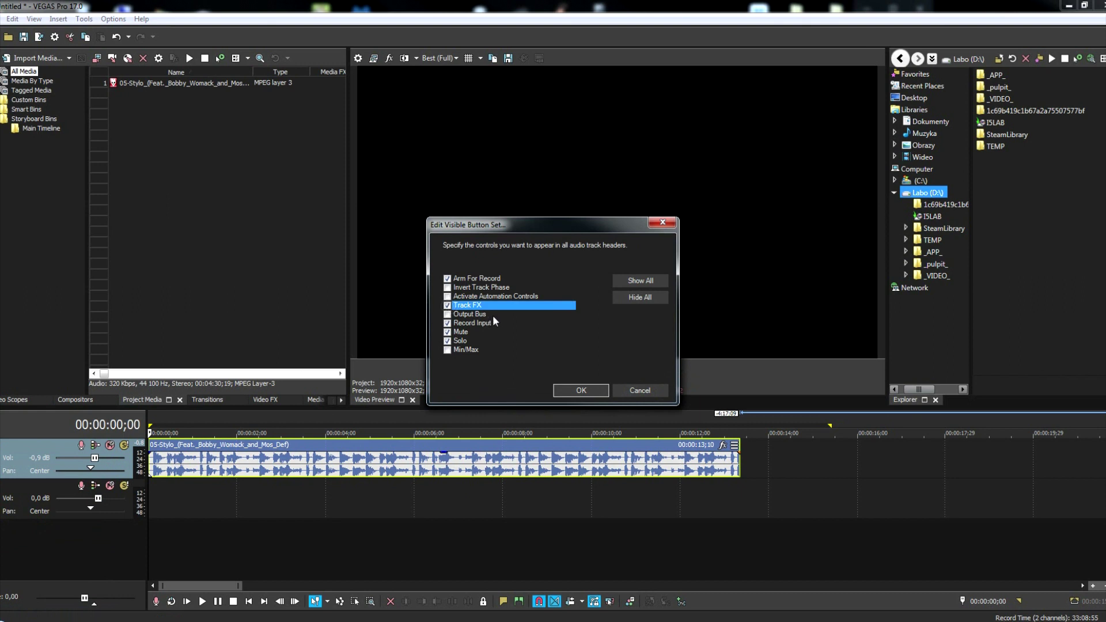
click(581, 392)
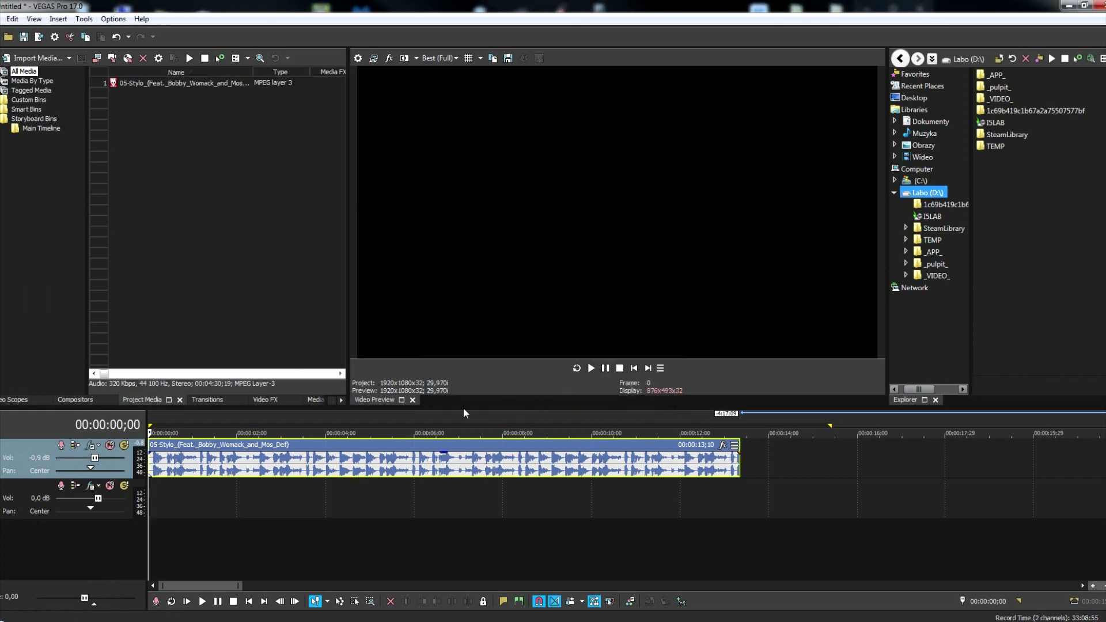
Disable the Track Noise Gate, Track EQ and Track Compressor effects on the song track
click(92, 446)
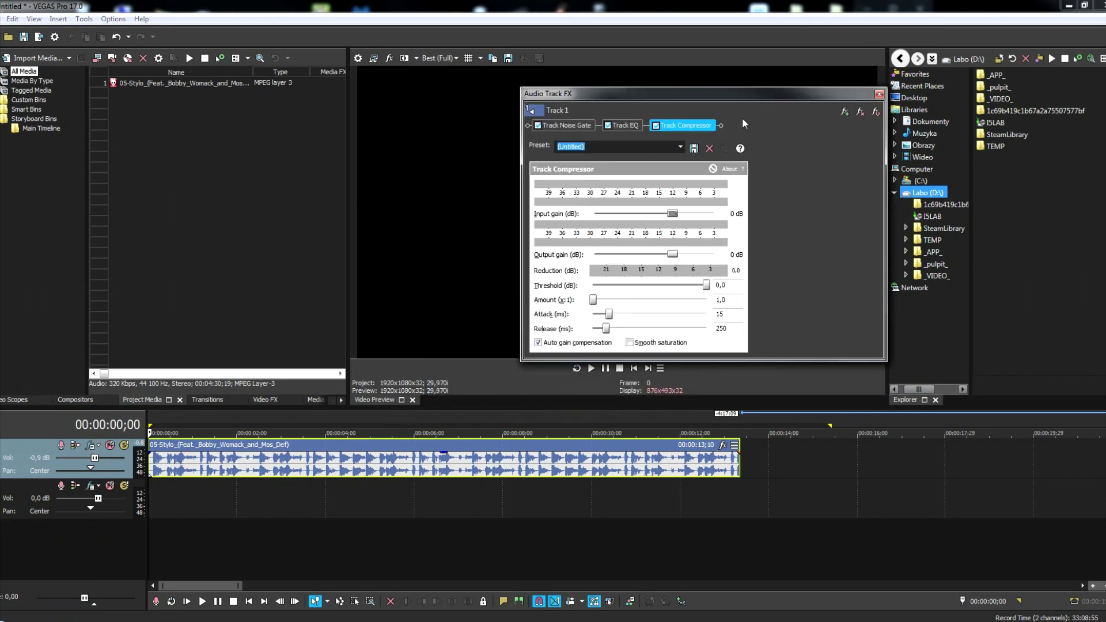
click(655, 125)
click(613, 127)
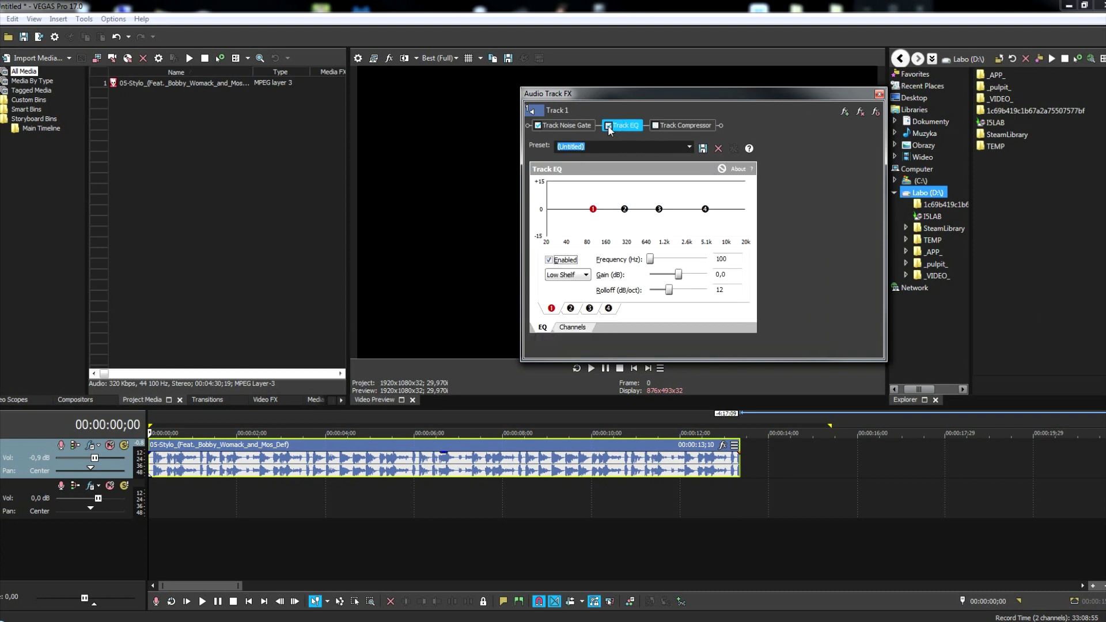
click(685, 126)
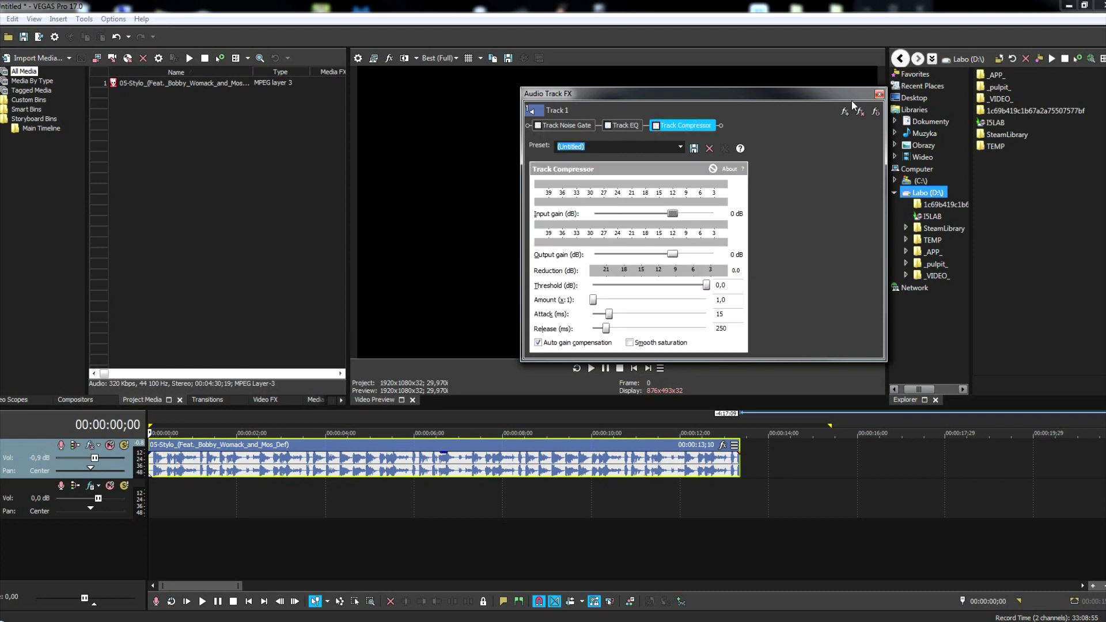
Add the Pitch Shift plug-in to the song track's effect chain and make the Audio Track FX window smaller
click(843, 112)
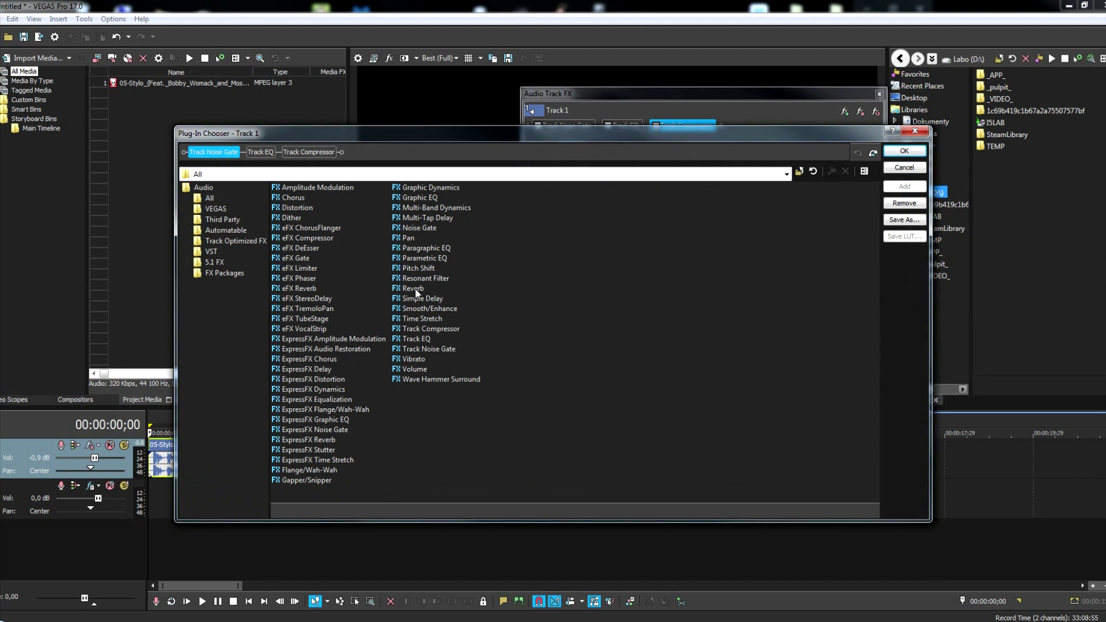
click(904, 186)
click(903, 151)
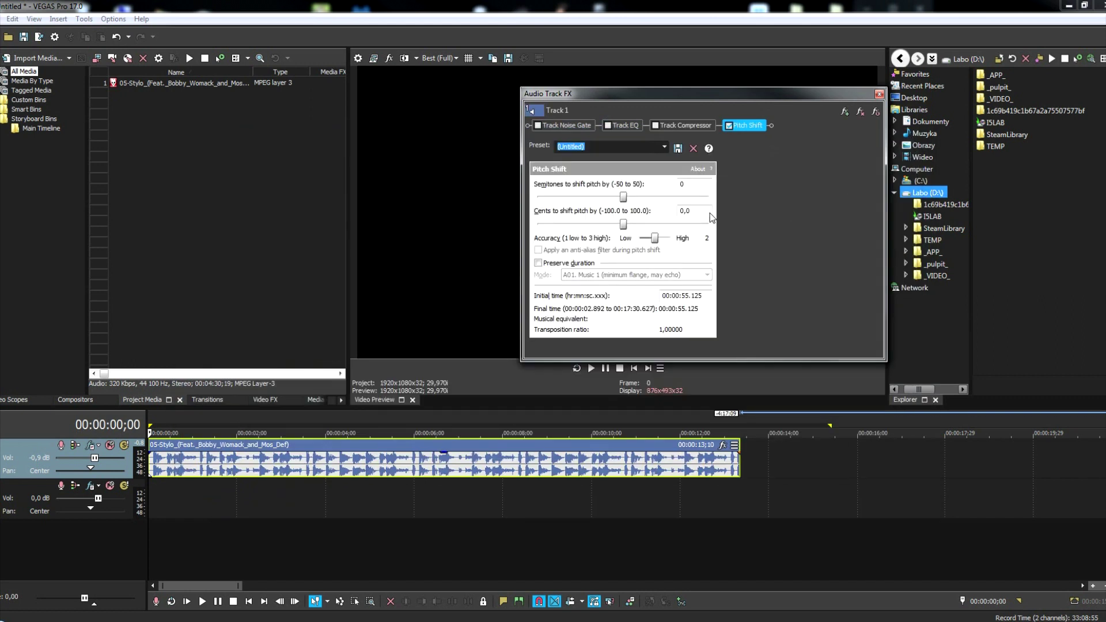
drag(679, 94, 651, 93)
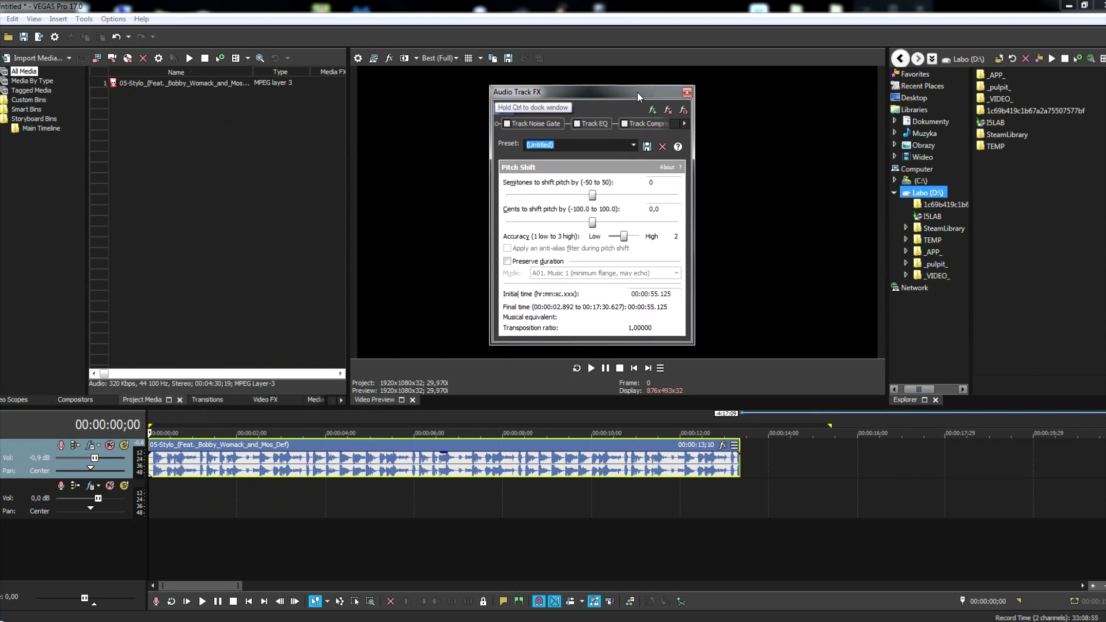
Arm the empty second track for recording and audition the song between about 7 and 10 seconds
click(61, 485)
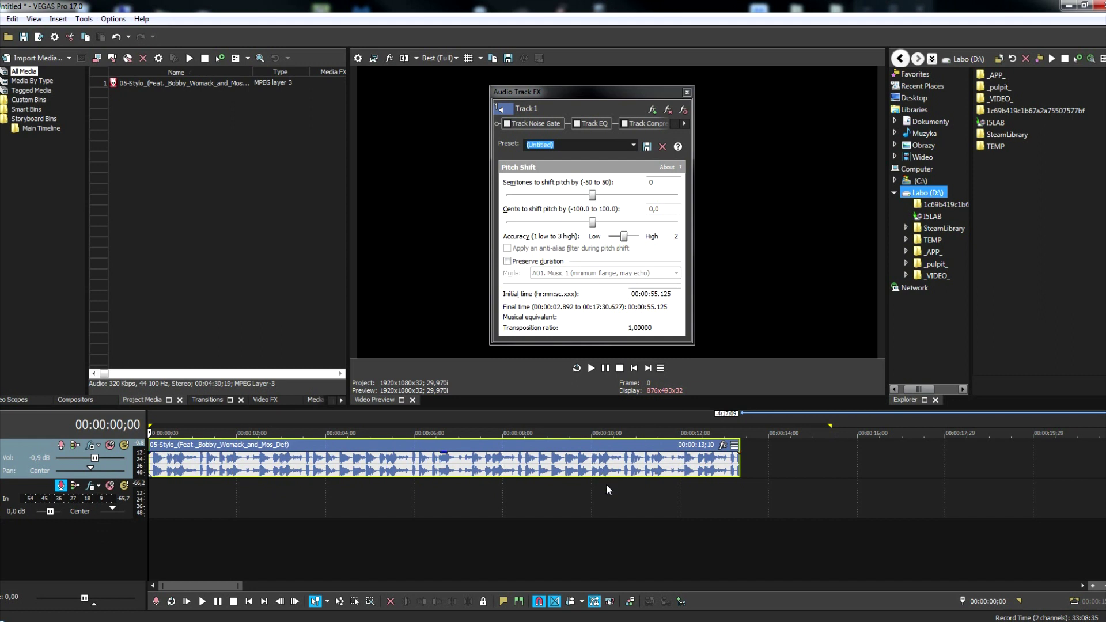
click(571, 502)
key(space)
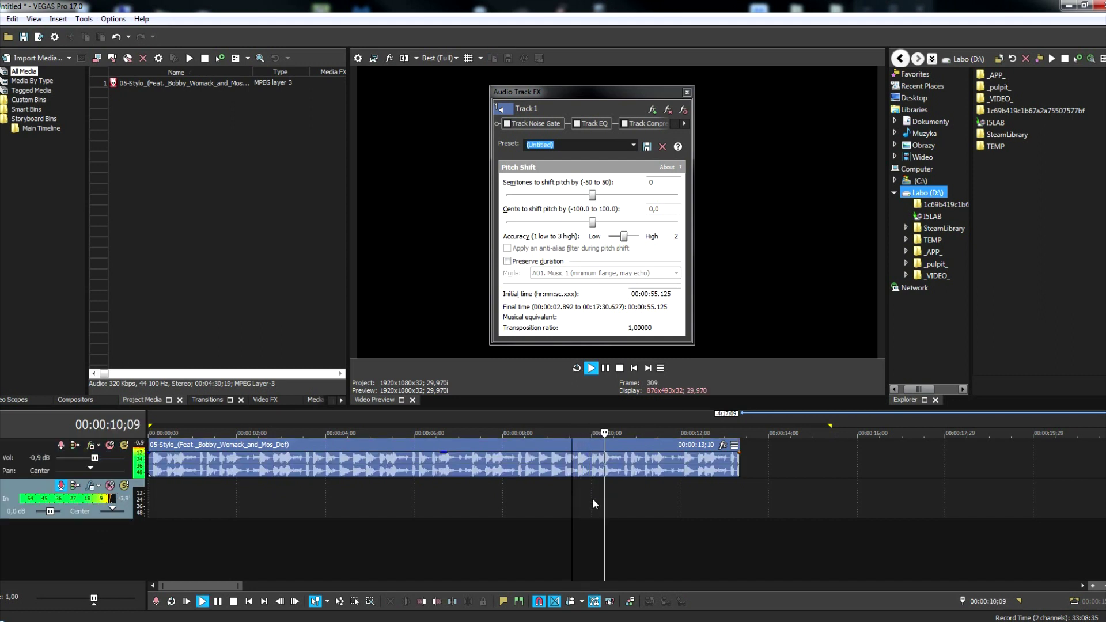
key(space)
click(473, 507)
key(space)
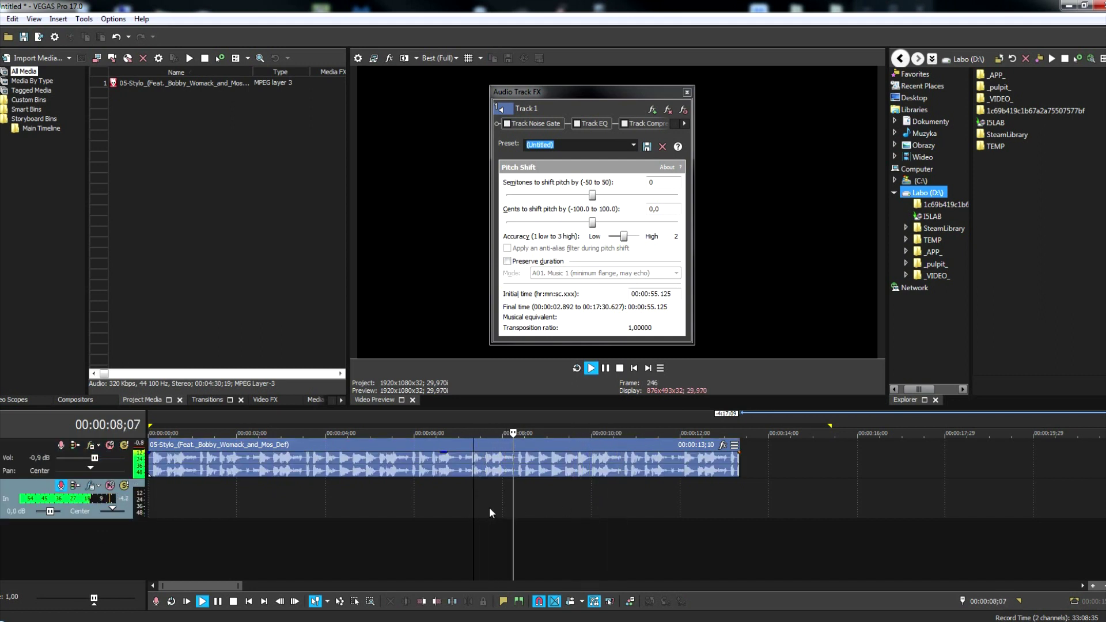
key(space)
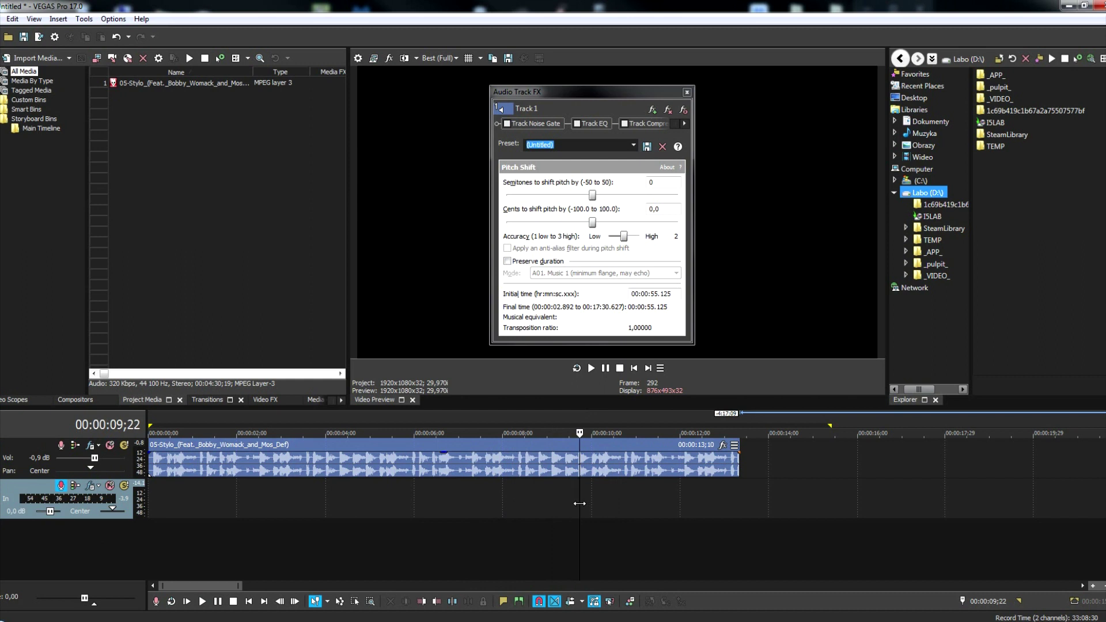
Place a timeline marker named "start" at 00:00:09;21
key(Left)
click(501, 602)
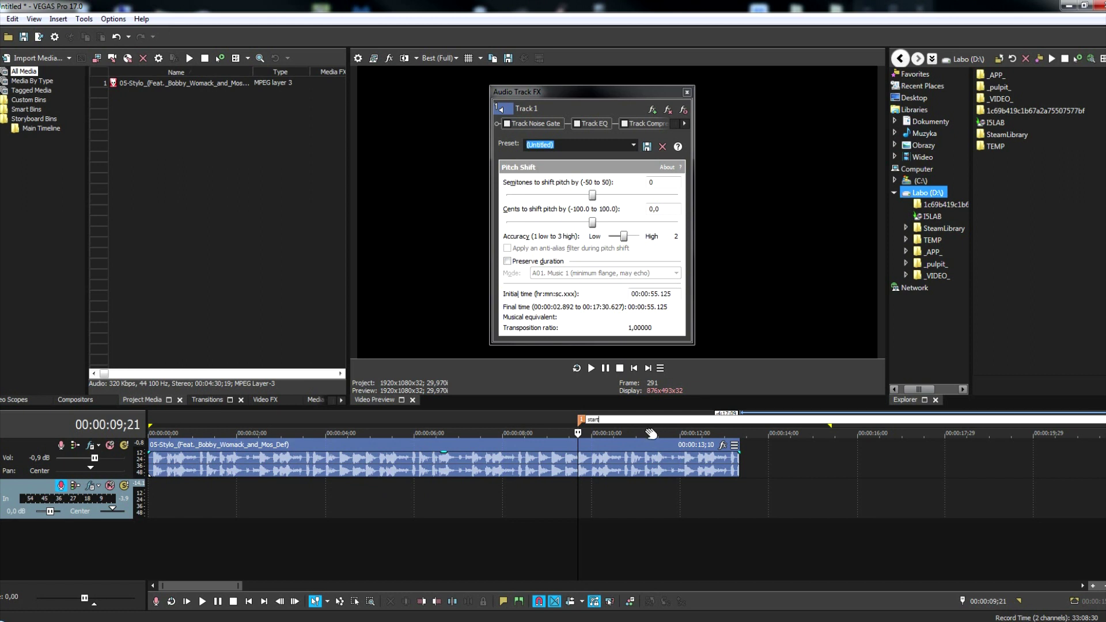
key(Return)
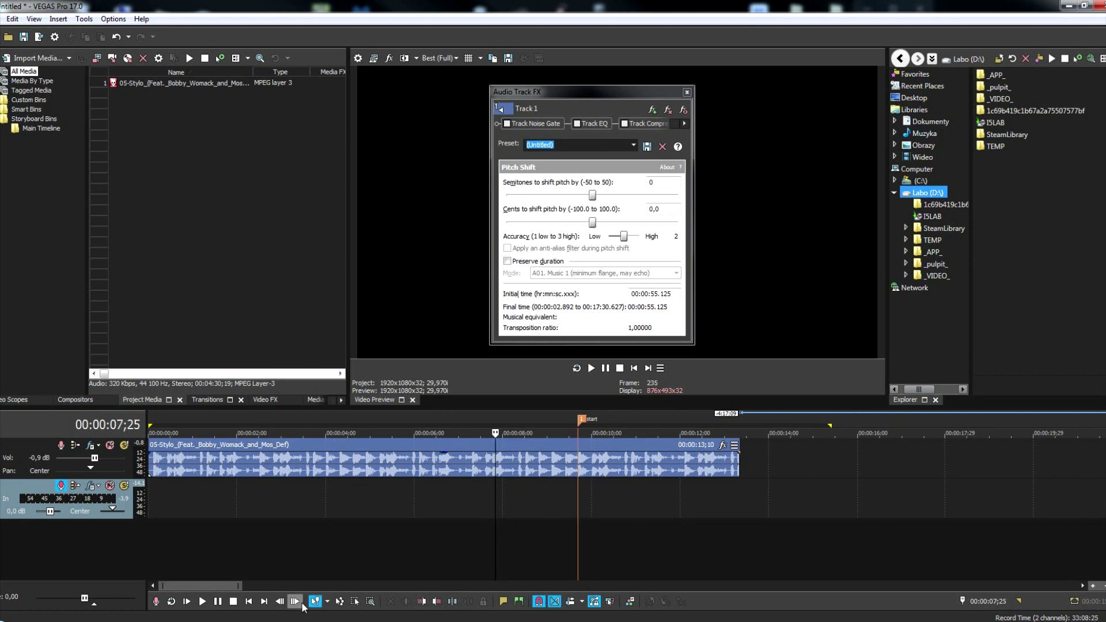
Record the song onto the second track from the beginning, lowering Pitch Shift to -50 semitones near the start marker, and keep the recorded file
click(247, 602)
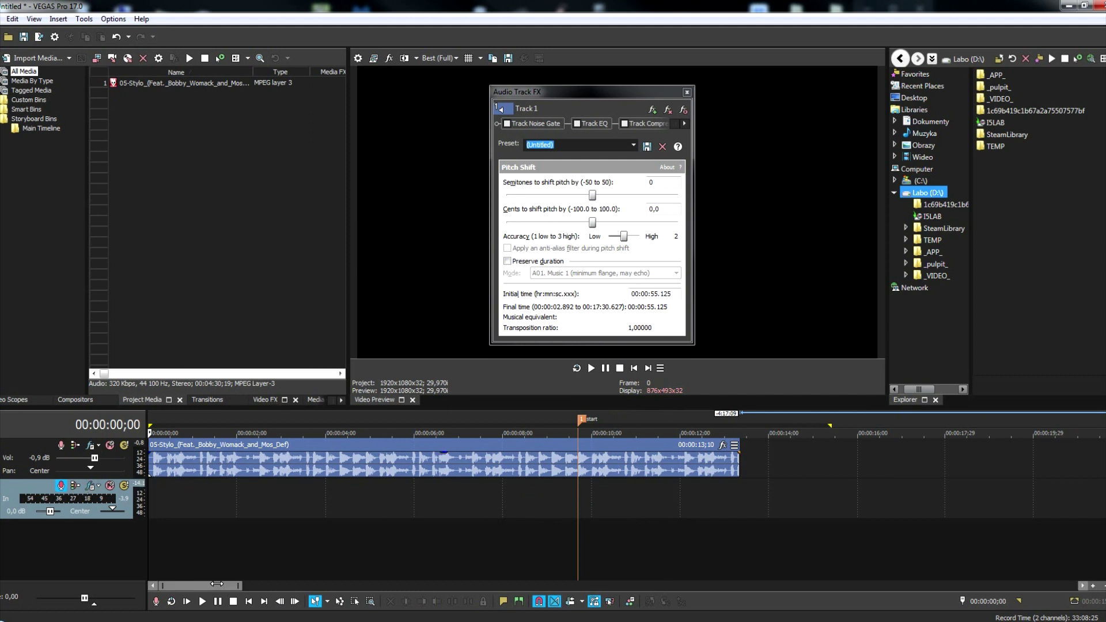
click(156, 602)
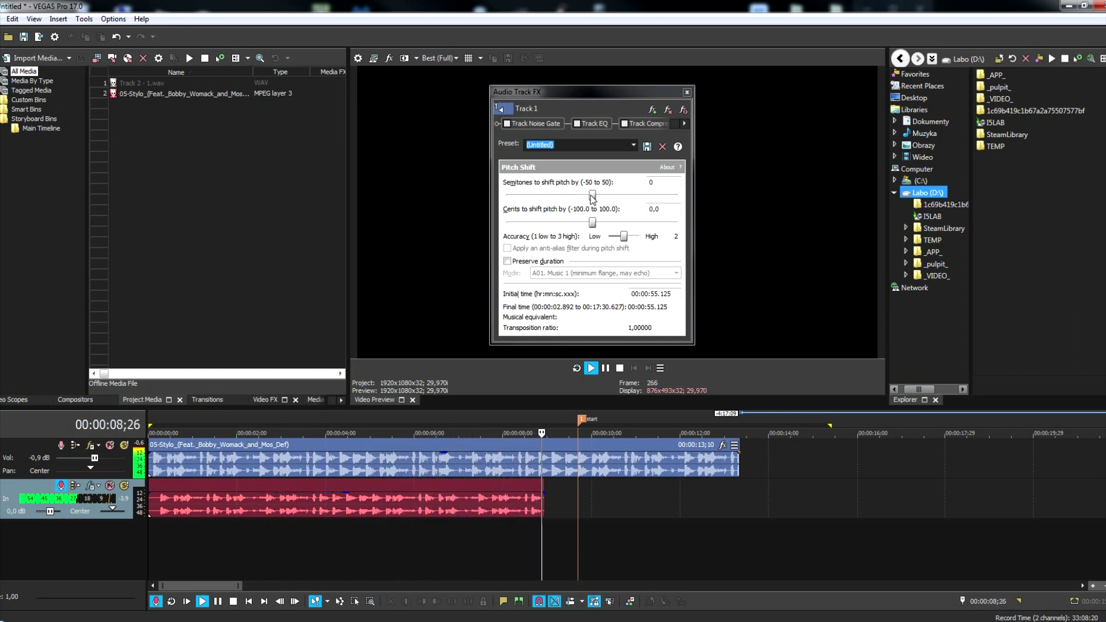
drag(593, 197, 504, 201)
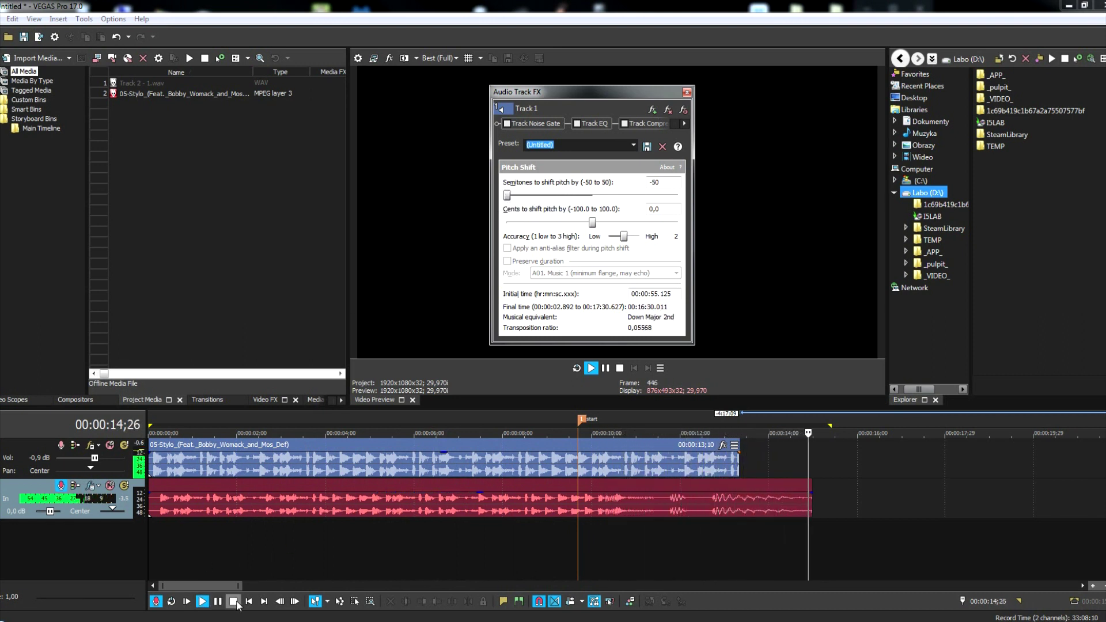
key(space)
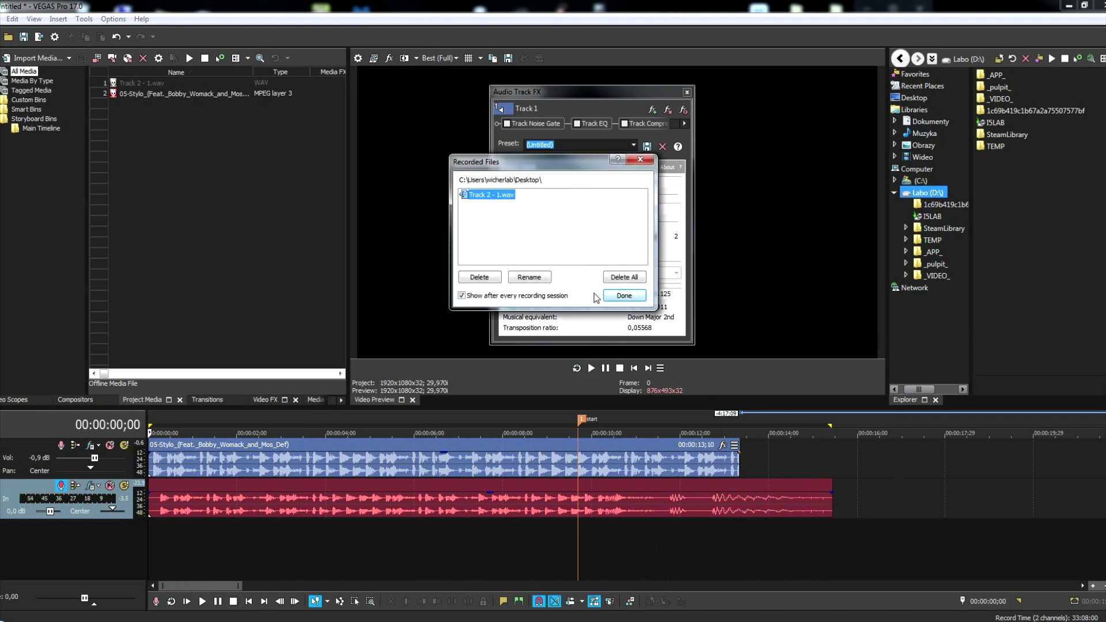
click(624, 295)
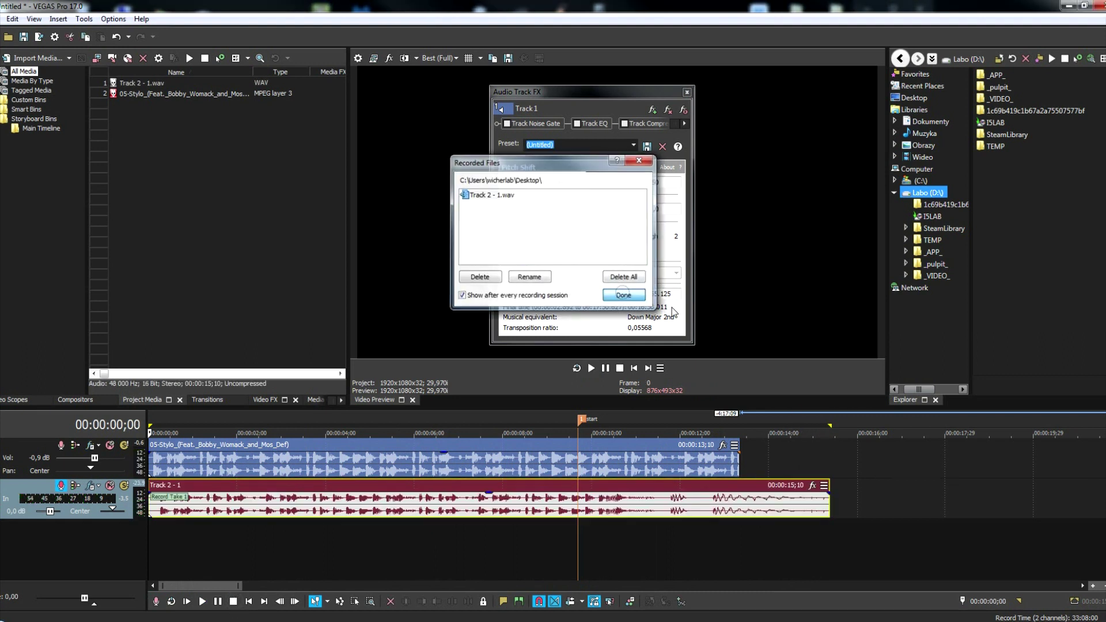
Mute the song track and trim the end of the recorded clip to about 00:00:12;23
click(109, 445)
drag(827, 483, 714, 495)
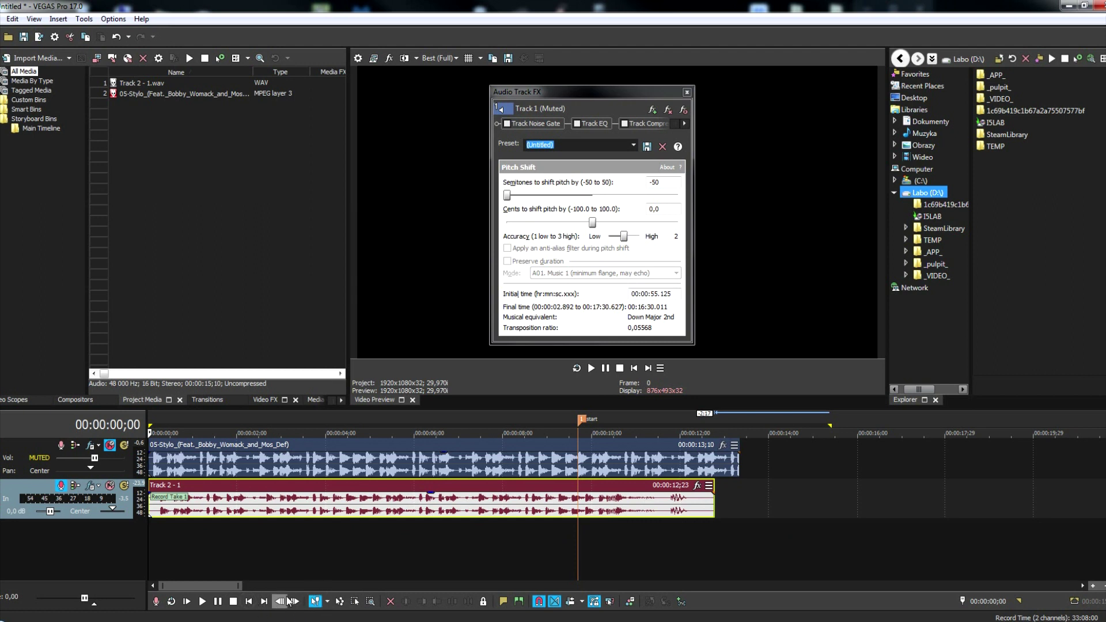
Play the recorded clip from the beginning and increase the height of the second track
click(203, 602)
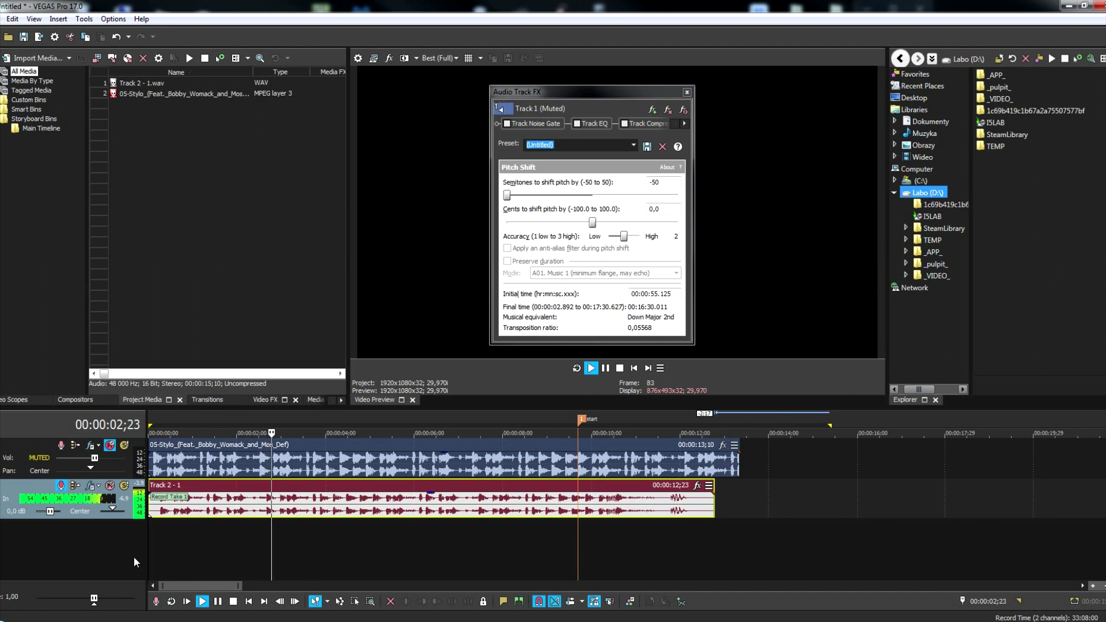
drag(125, 520, 125, 539)
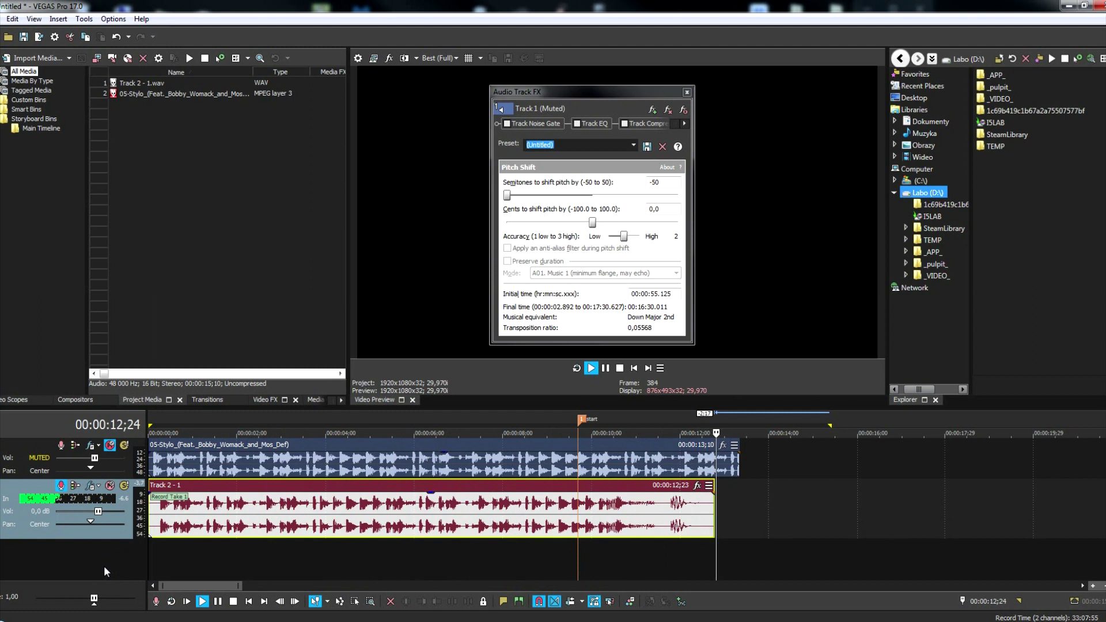
click(245, 606)
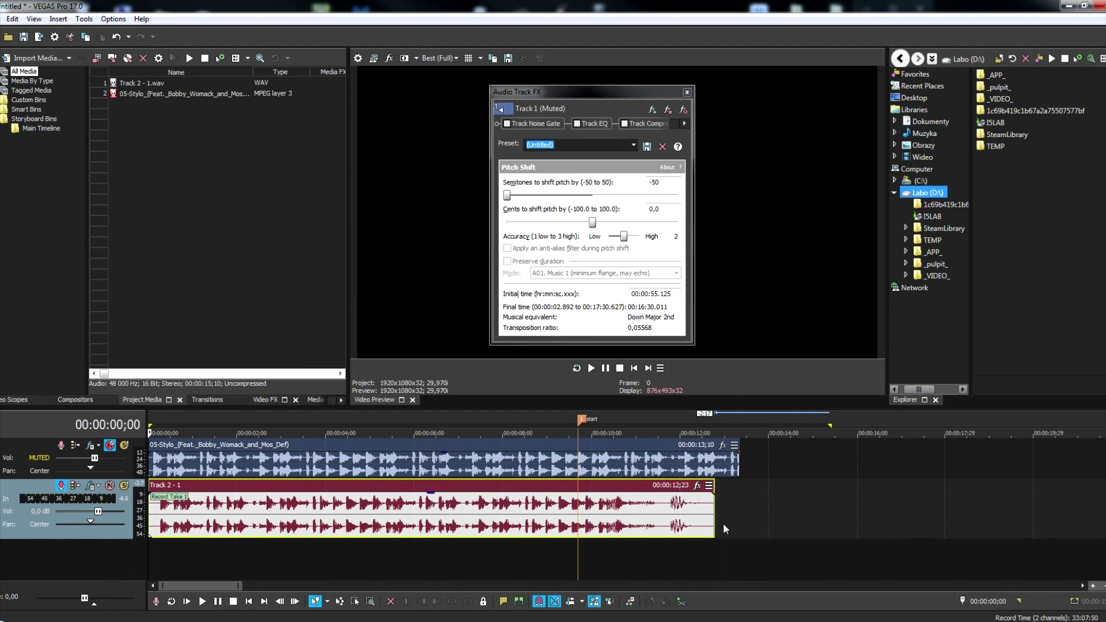
Trim the recorded clip's end to about 00:00:12;22 and give it a short fade-out
click(705, 543)
scroll(738, 536, up, 10)
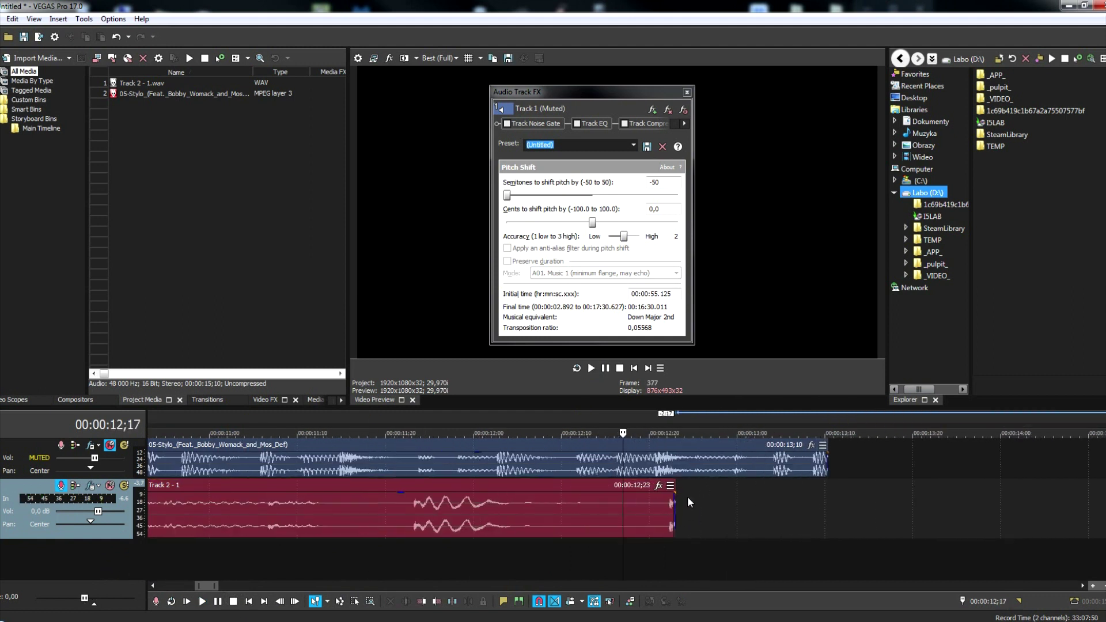
drag(726, 479, 575, 517)
scroll(655, 506, down, 5)
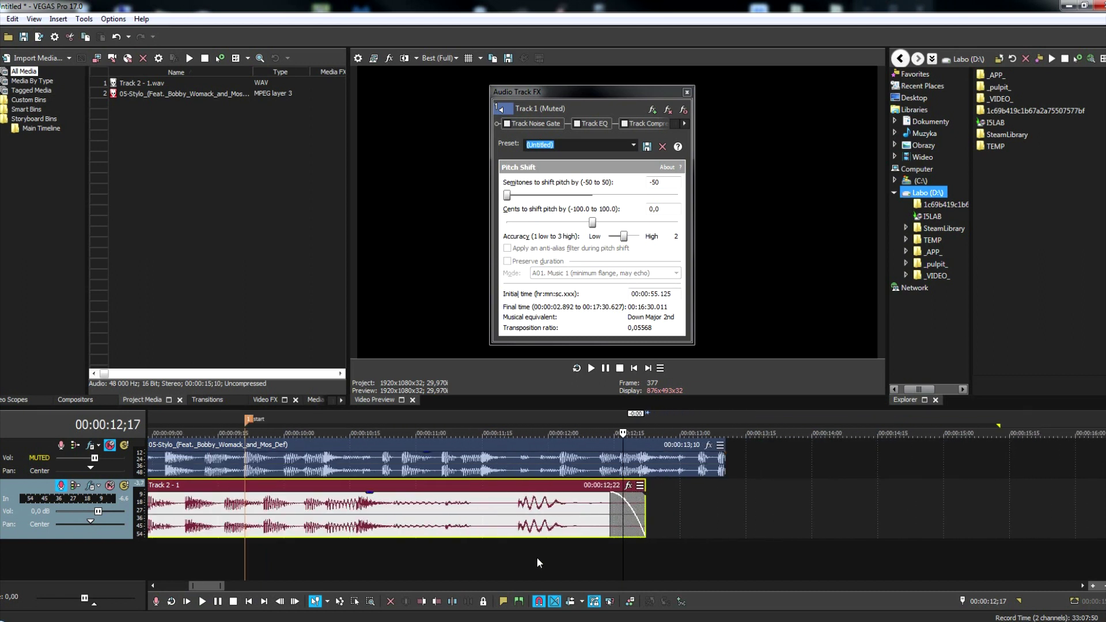
Play the finished recording from the beginning to check the slowing pitch effect and its fade-out
click(250, 601)
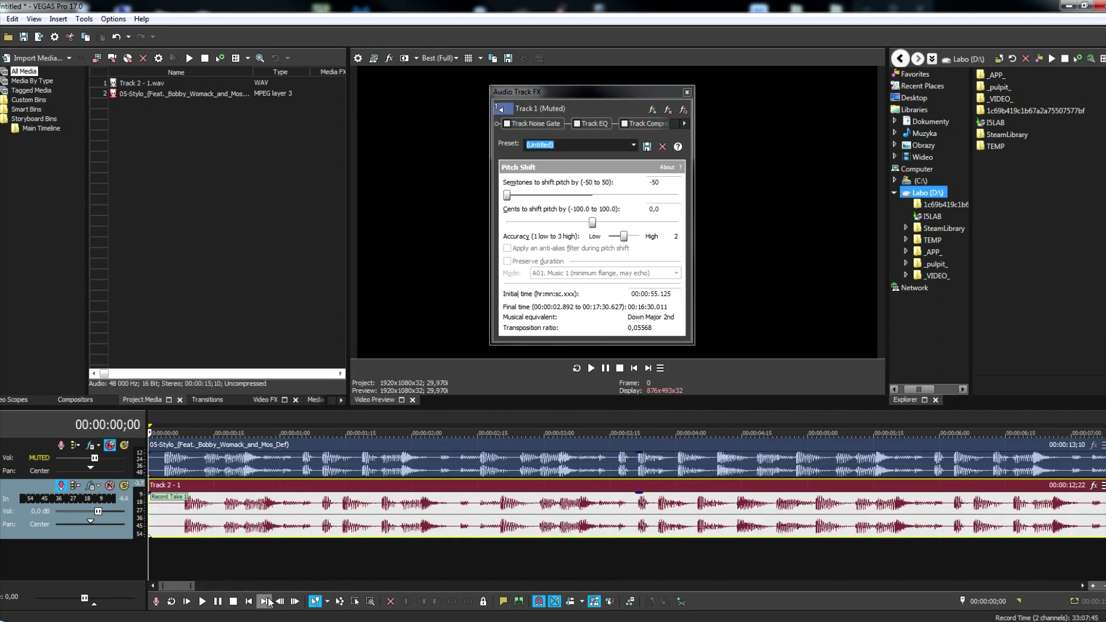
scroll(306, 517, down, 4)
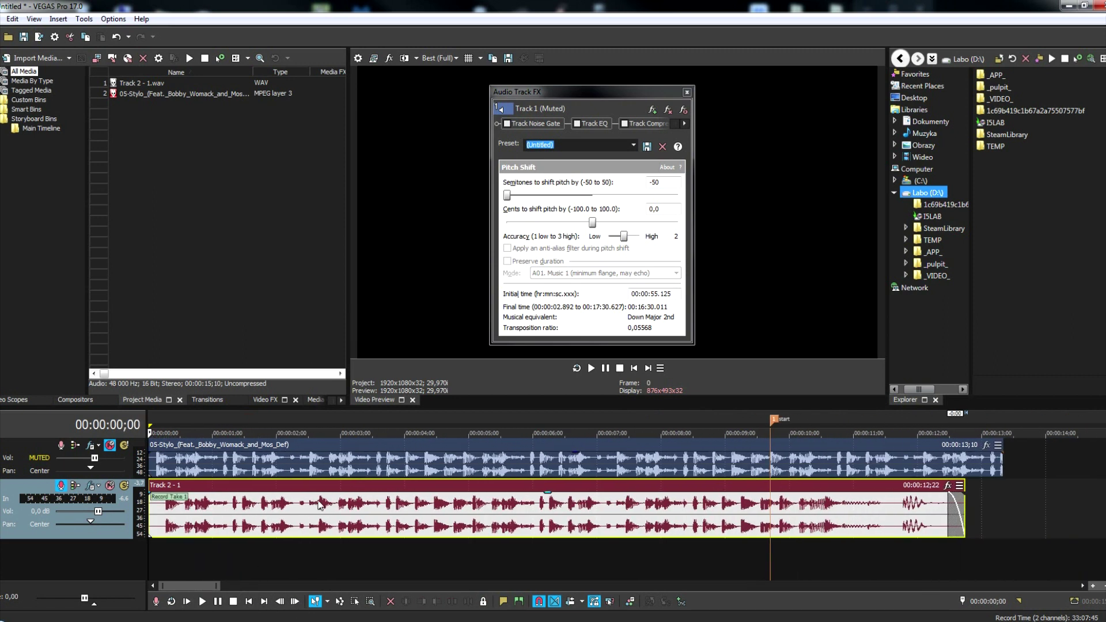
click(203, 601)
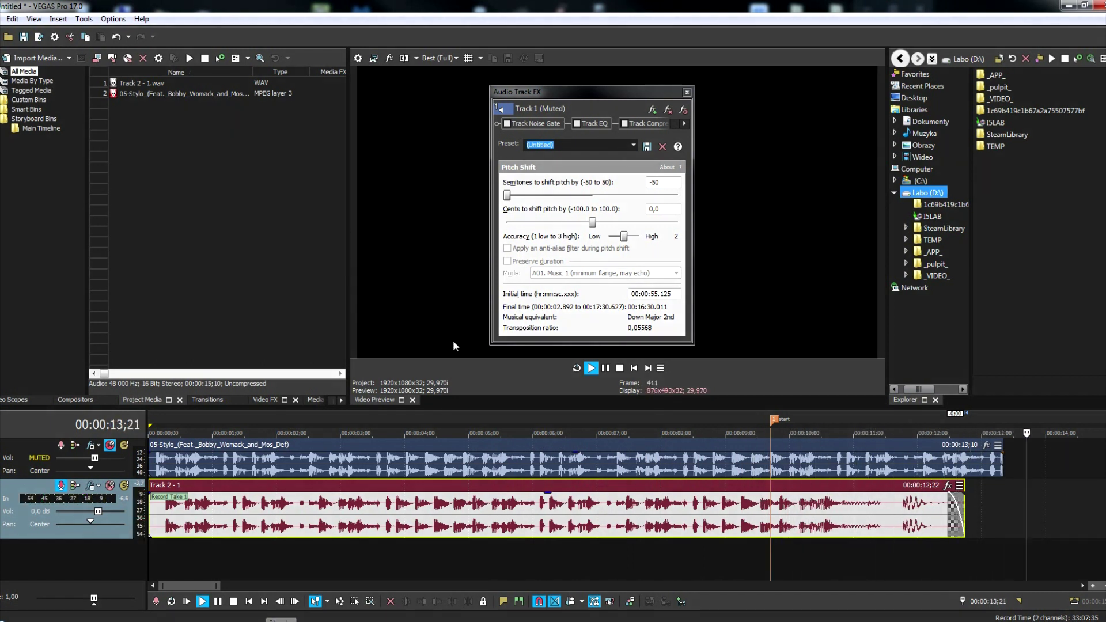
key(space)
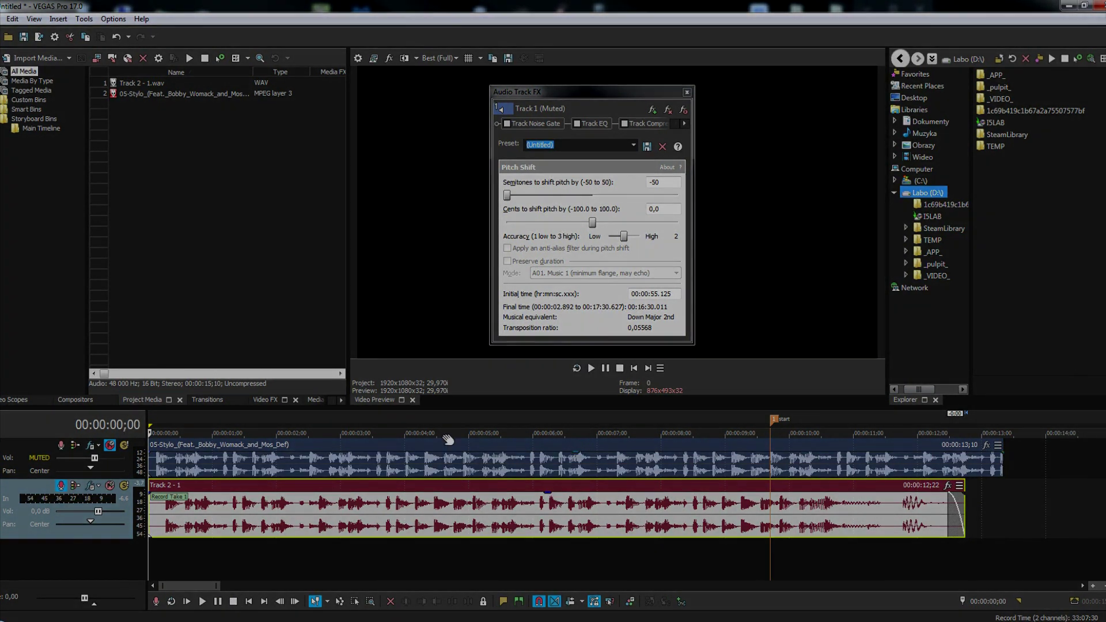